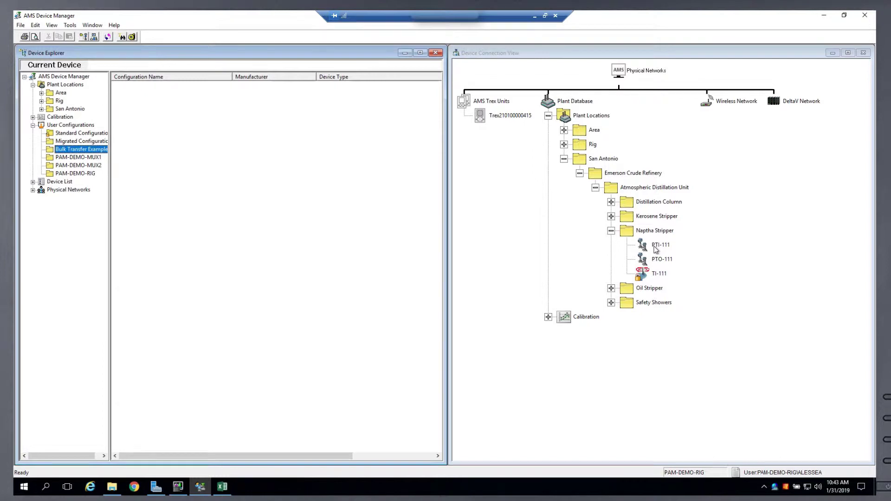
Create a user configuration from PTI-111 in Bulk Transfer Examples and name it 3051R7
{"action": "left_click_drag", "start_coordinate": [655, 250], "coordinate": [407, 231]}
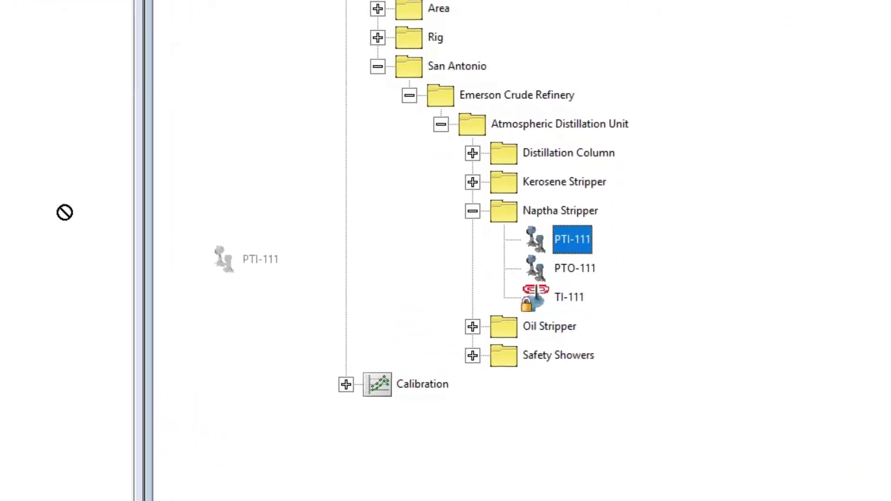
{"action": "left_click_drag", "start_coordinate": [65, 213], "coordinate": [175, 312]}
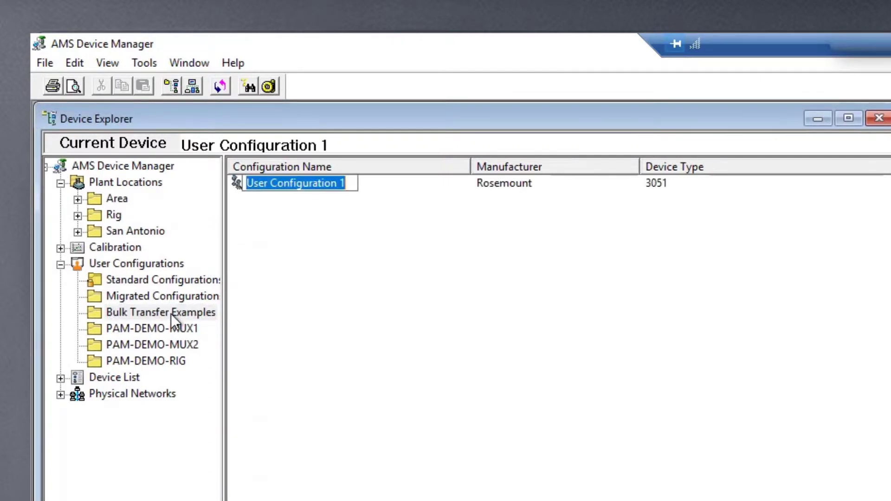
{"action": "type", "text": "3051R"}
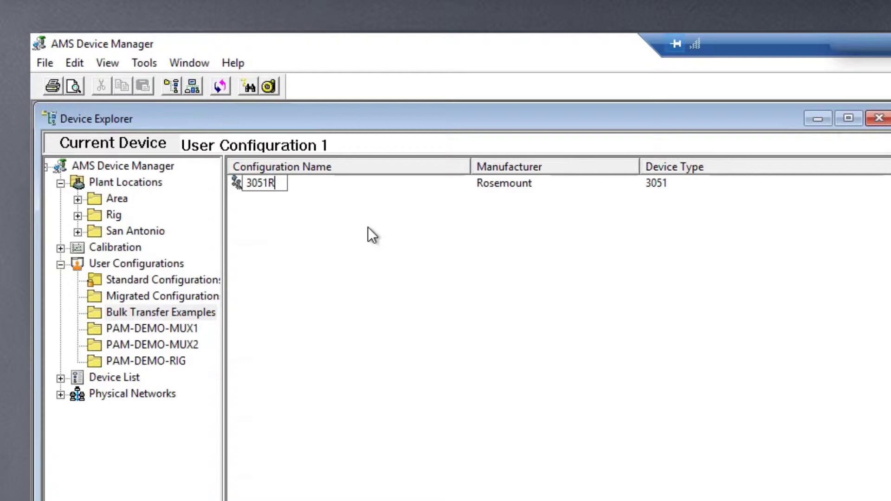
{"action": "type", "text": "7"}
{"action": "key", "text": "Return"}
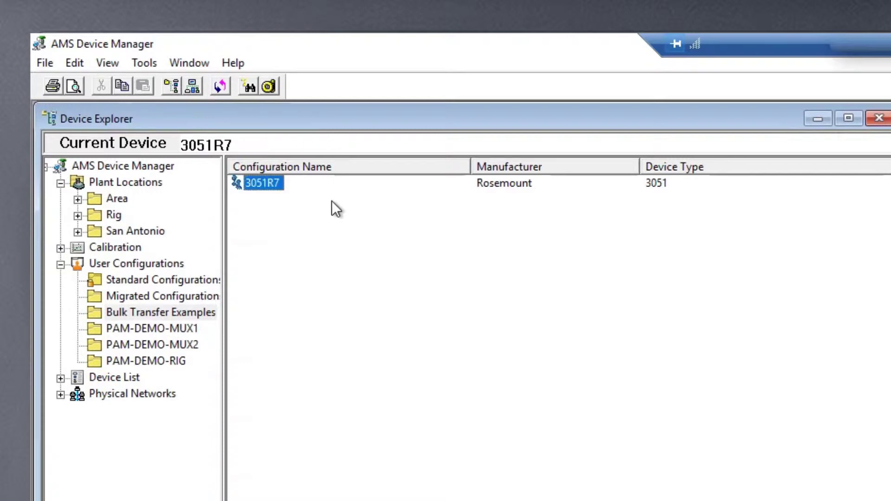
{"action": "right_click", "coordinate": [259, 182]}
Mark Message, Temperature Units and Pressure Damping of 3051R7 for bulk-transfer download
{"action": "left_click", "coordinate": [301, 210]}
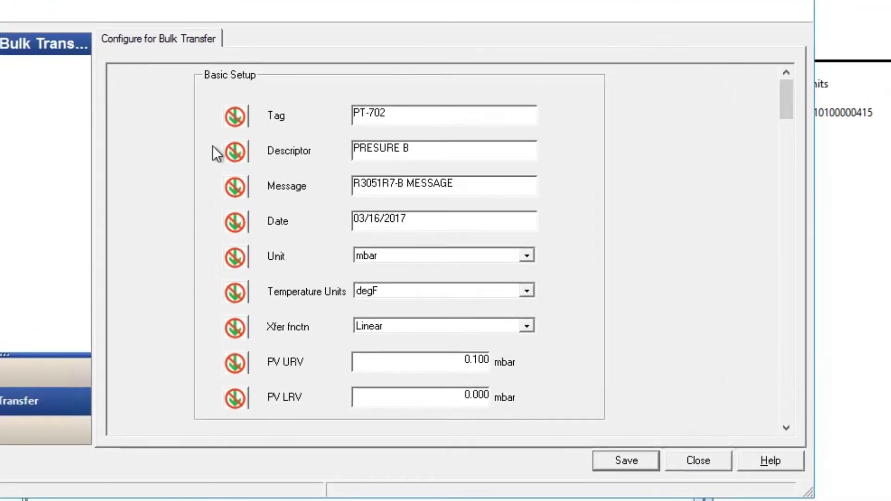
{"action": "left_click", "coordinate": [235, 186]}
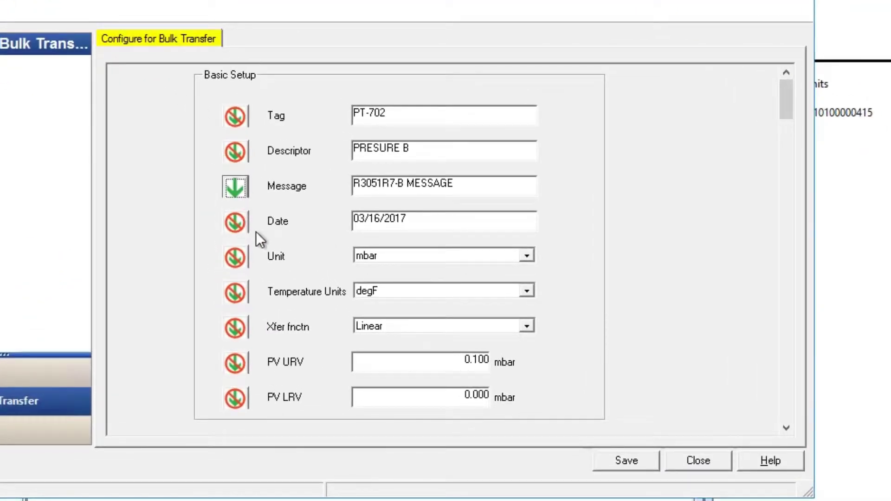
{"action": "scroll", "coordinate": [234, 256], "scroll_direction": "down", "scroll_amount": 1}
{"action": "left_click", "coordinate": [234, 256]}
{"action": "scroll", "coordinate": [234, 256], "scroll_direction": "down", "scroll_amount": 7}
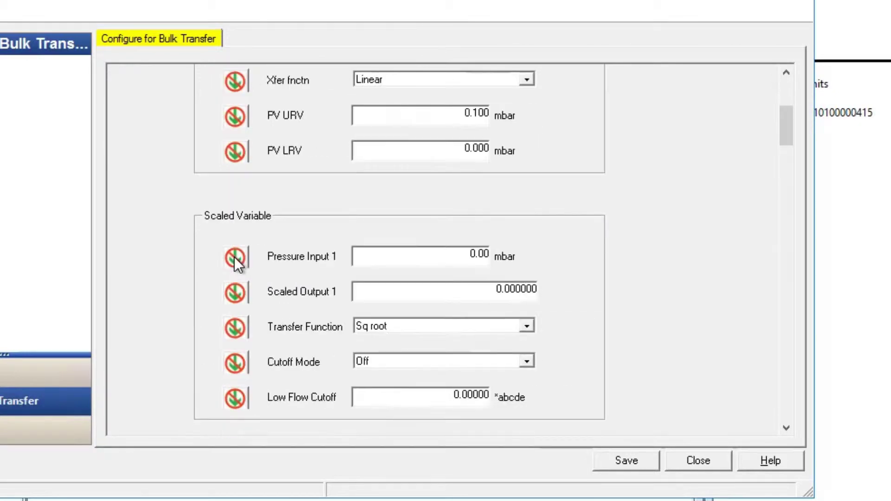
{"action": "scroll", "coordinate": [234, 256], "scroll_direction": "down", "scroll_amount": 4}
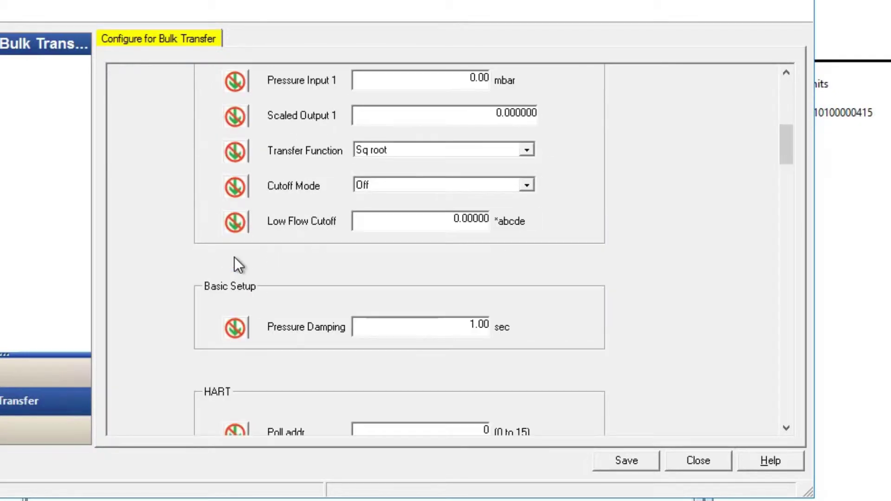
{"action": "left_click", "coordinate": [235, 320]}
{"action": "scroll", "coordinate": [237, 322], "scroll_direction": "down", "scroll_amount": 4}
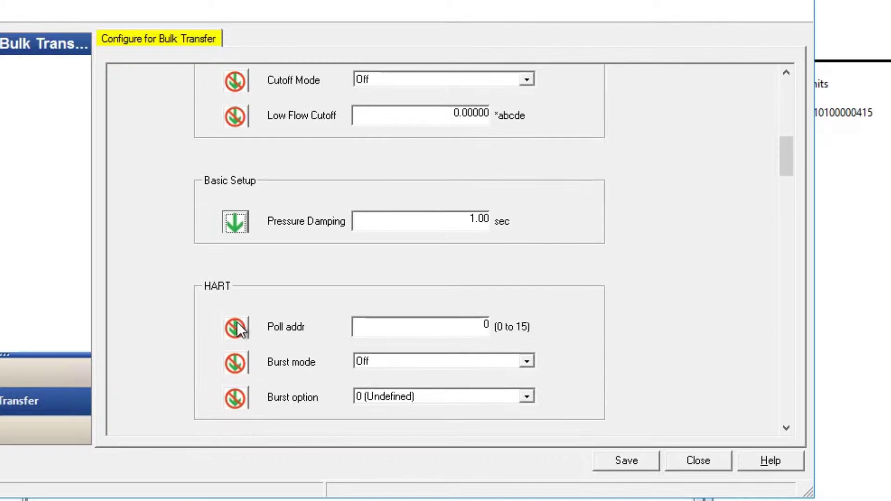
{"action": "scroll", "coordinate": [237, 321], "scroll_direction": "down", "scroll_amount": 6}
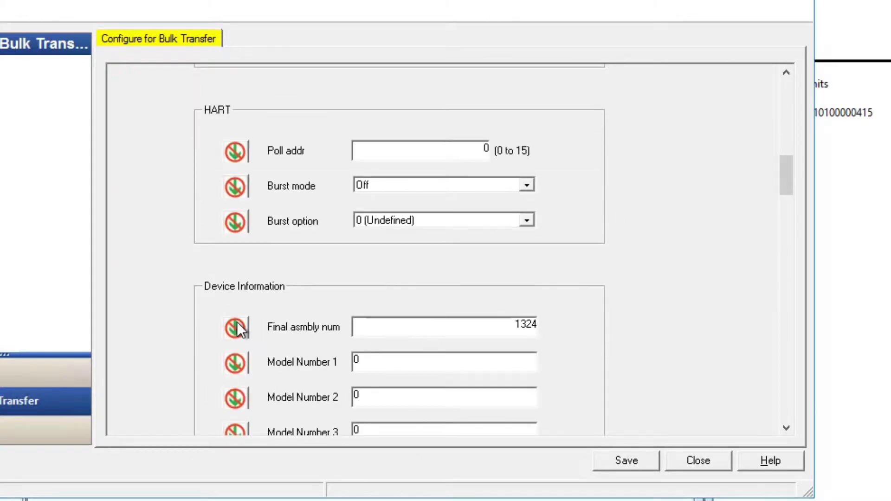
Save the 3051R7 download selections and close its configuration form
{"action": "left_click", "coordinate": [622, 459]}
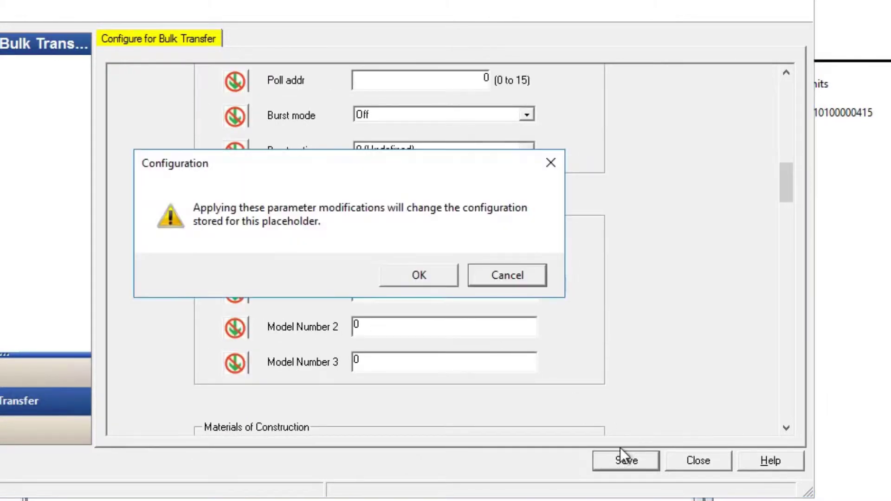
{"action": "left_click", "coordinate": [402, 275]}
{"action": "scroll", "coordinate": [312, 273], "scroll_direction": "up", "scroll_amount": 8}
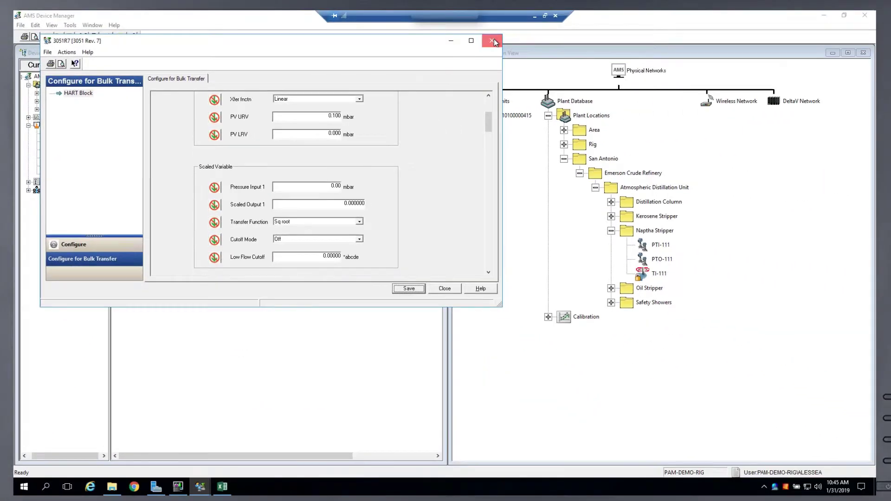
{"action": "left_click", "coordinate": [596, 14]}
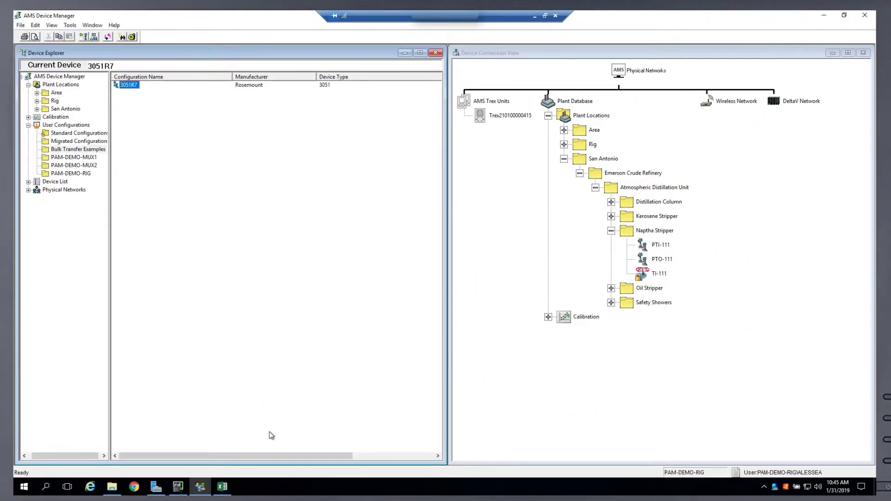
Review the Excel BulkDeviceConfigA sheet mapping PTO-111 and PTO-113 to 3051R7
{"action": "left_click", "coordinate": [221, 486]}
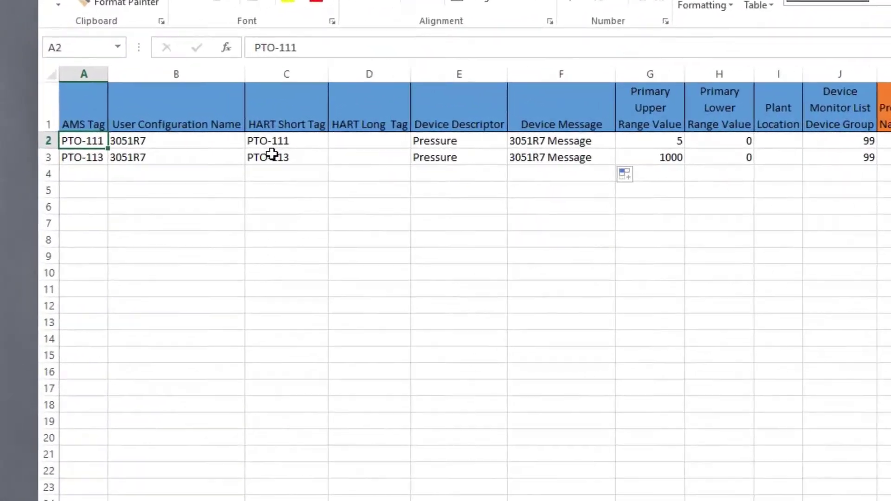
{"action": "left_click", "coordinate": [186, 139]}
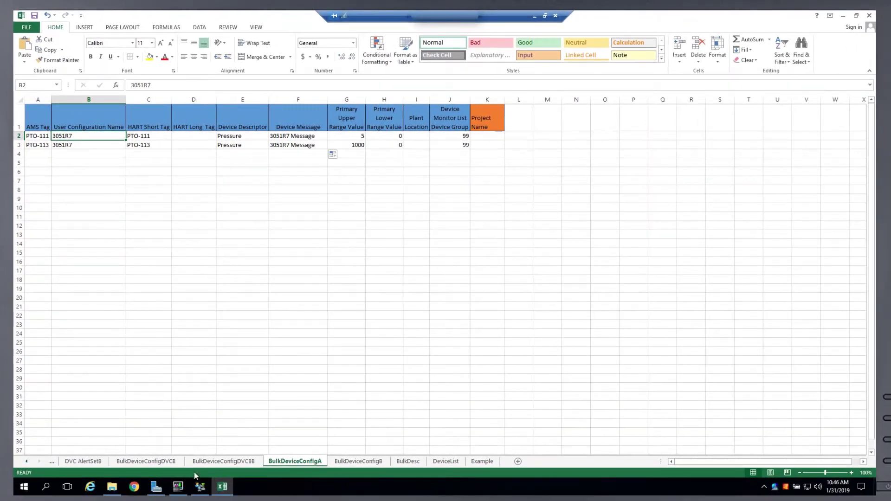
Launch the Bulk Transfer Utility from the Tools menu in AMS Device Manager
{"action": "left_click", "coordinate": [200, 487]}
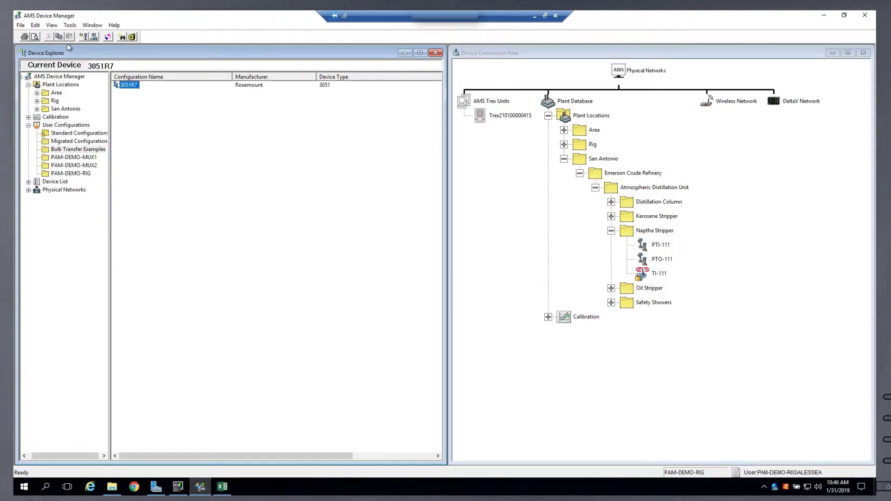
{"action": "left_click", "coordinate": [71, 25]}
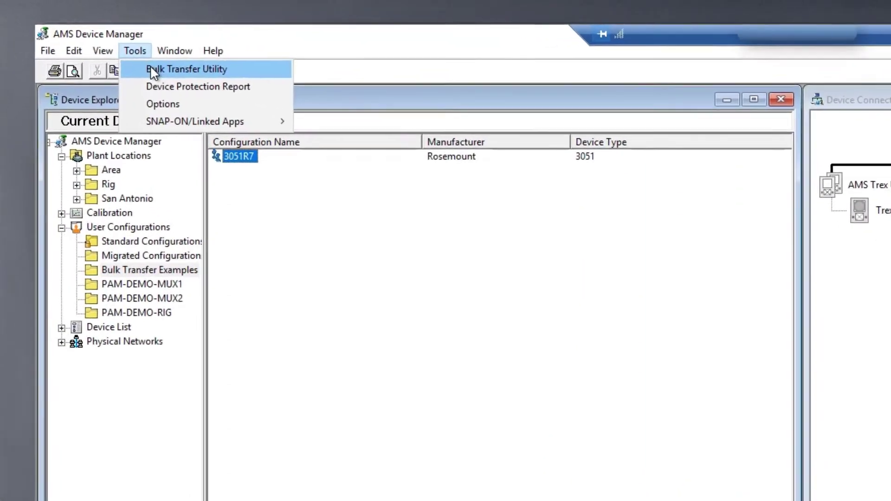
{"action": "left_click", "coordinate": [116, 53]}
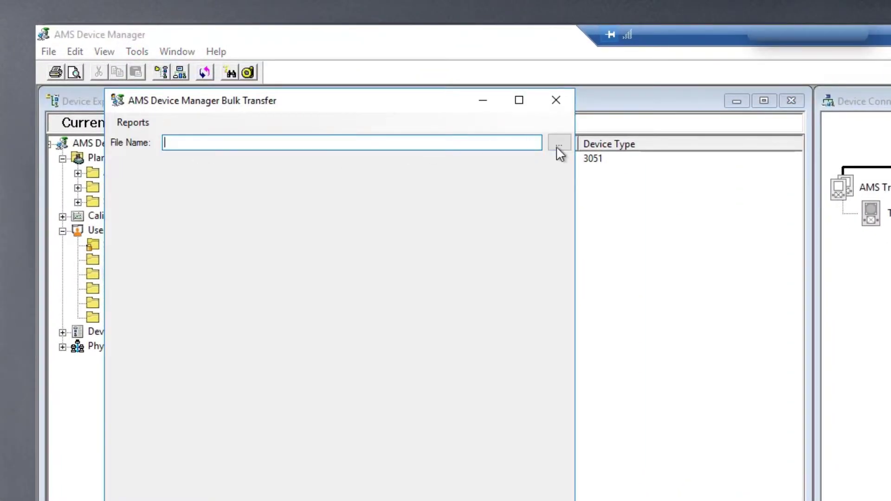
Load BulkTransfer_Demo_AHL.xlsx, choose worksheet BulkDeviceConfigA, and begin the transfer
{"action": "left_click", "coordinate": [558, 143]}
{"action": "left_click", "coordinate": [385, 261]}
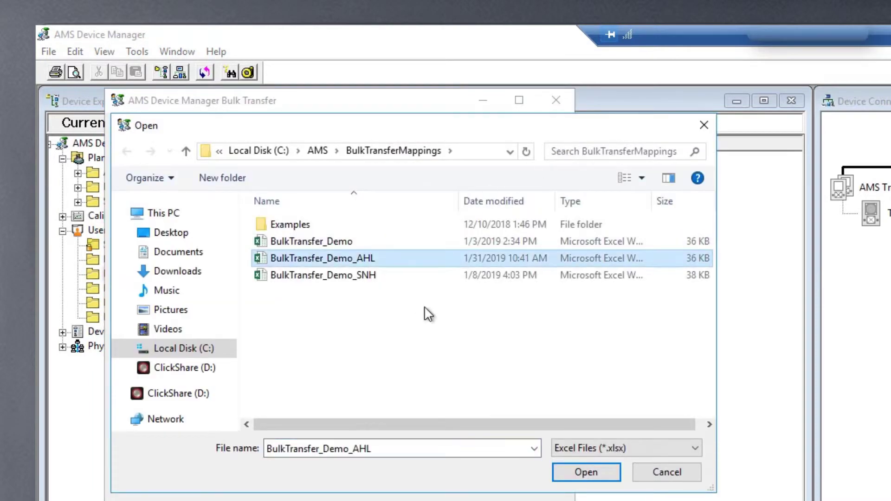
{"action": "left_click", "coordinate": [604, 476]}
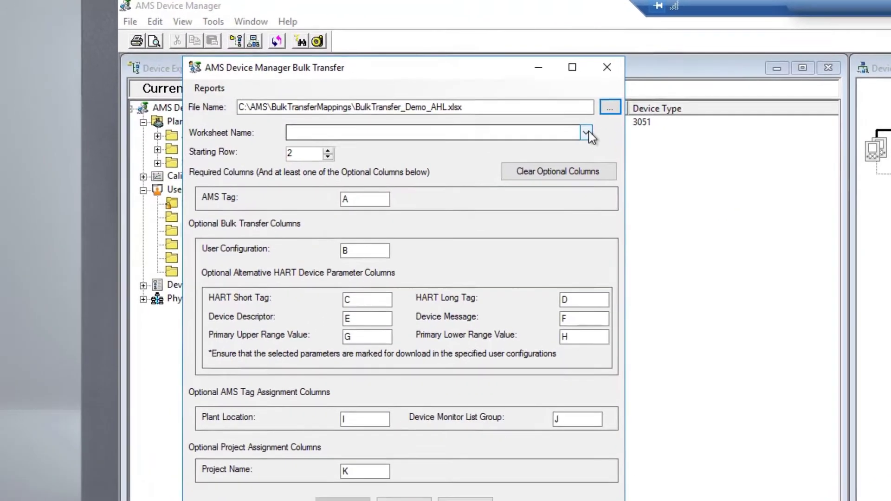
{"action": "left_click", "coordinate": [535, 167]}
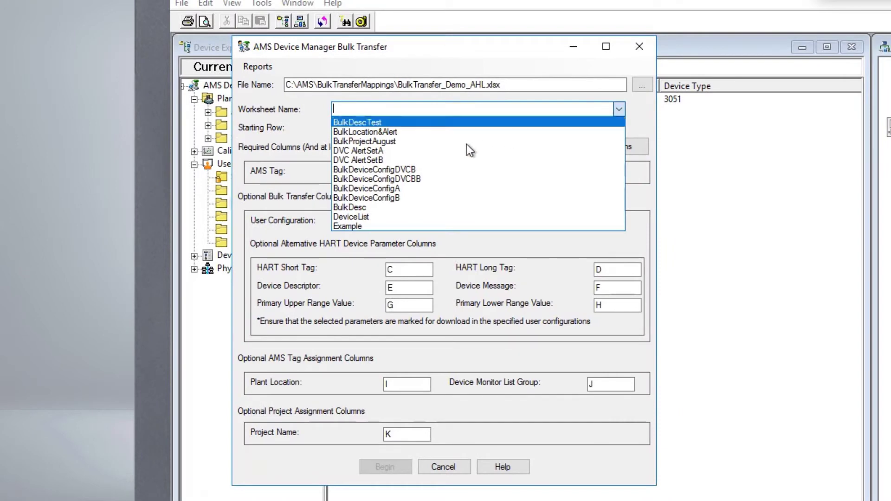
{"action": "left_click", "coordinate": [413, 188]}
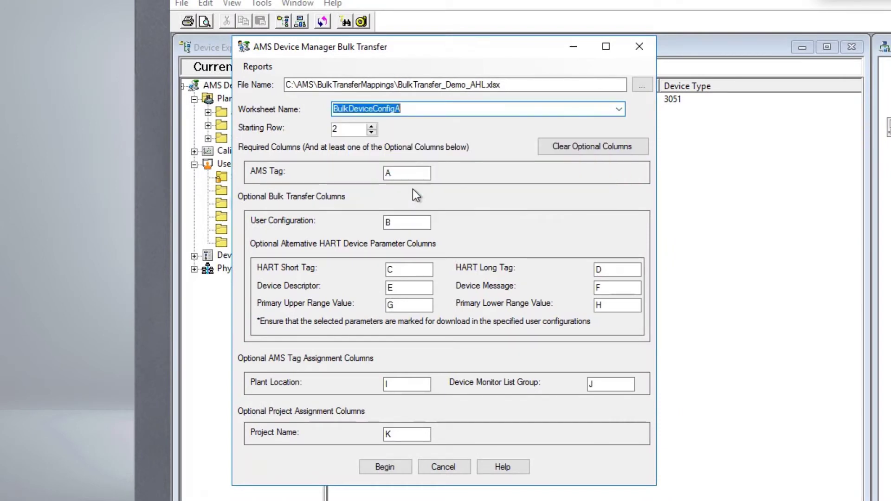
{"action": "left_click", "coordinate": [391, 472]}
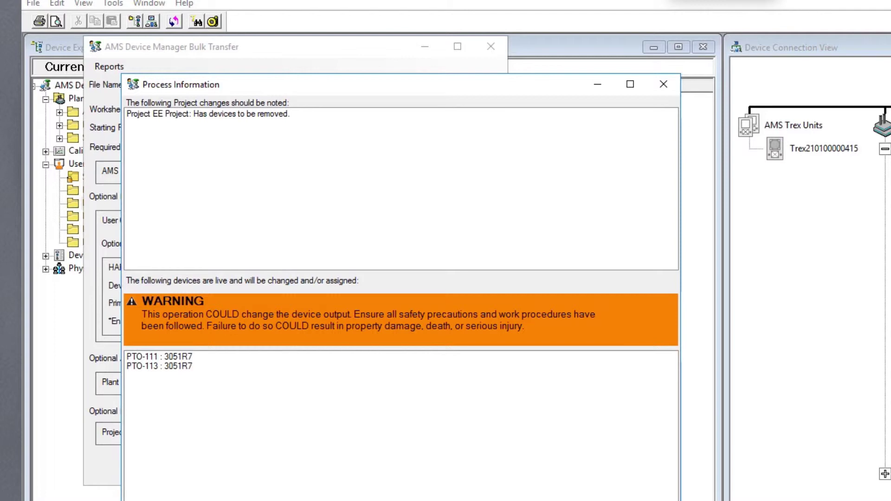
Acknowledge the live-device warning so 3051R7 is applied to PTO-111 and PTO-113
{"action": "key", "text": "Return"}
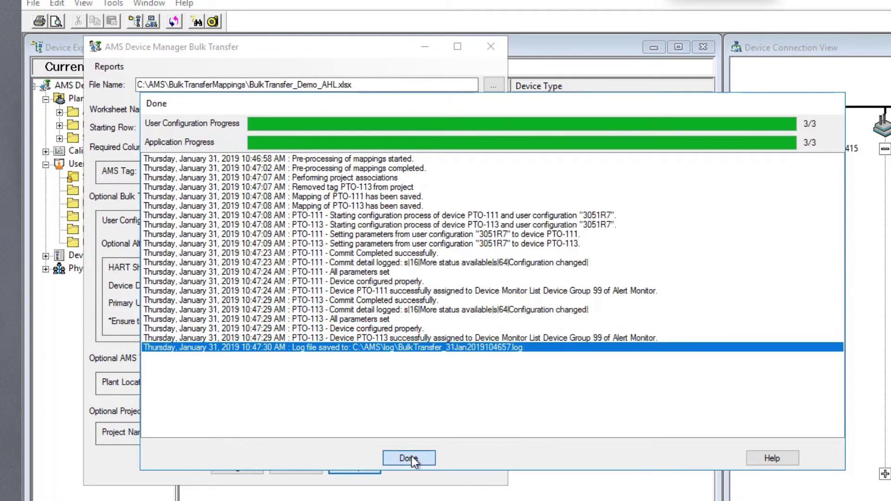
Close the transfer log and review the configuration-to-device Mappings Report
{"action": "left_click", "coordinate": [409, 457]}
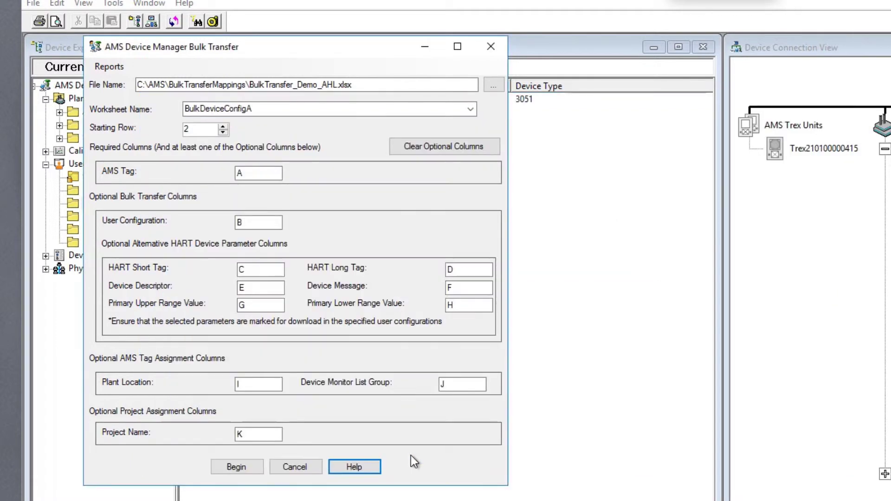
{"action": "left_click", "coordinate": [110, 66]}
{"action": "left_click", "coordinate": [130, 82]}
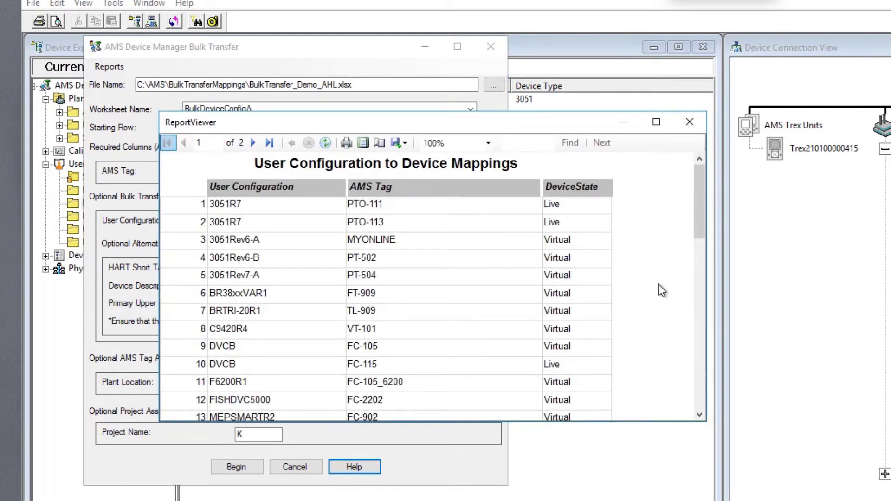
{"action": "scroll", "coordinate": [658, 284], "scroll_direction": "down", "scroll_amount": 5}
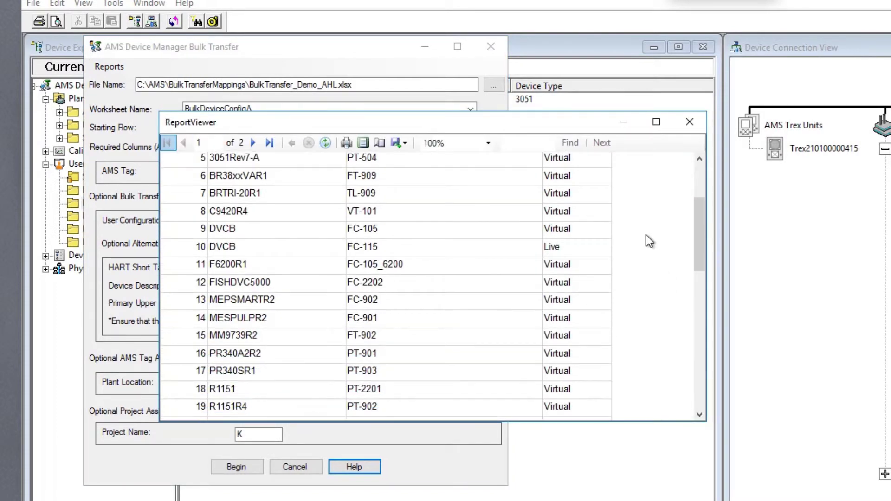
{"action": "left_click", "coordinate": [699, 122]}
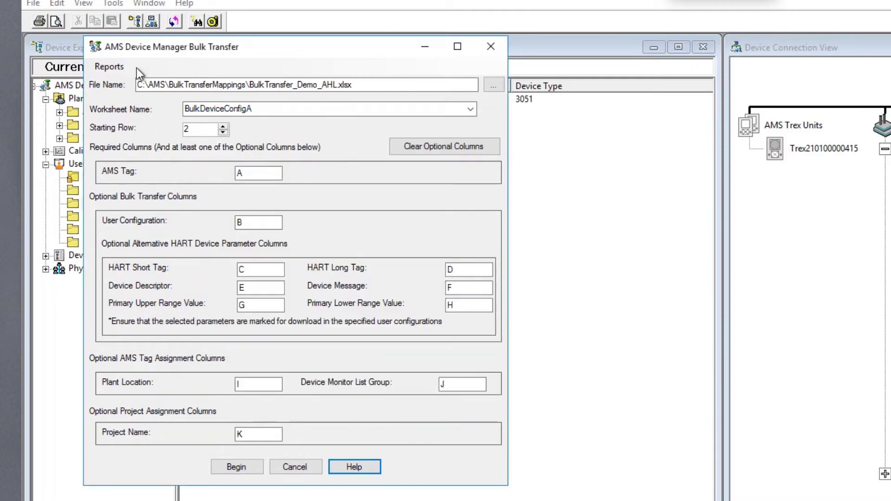
{"action": "left_click", "coordinate": [111, 70]}
Generate the 3051R7 User Configuration Report and view all its results
{"action": "left_click", "coordinate": [138, 96]}
{"action": "left_click", "coordinate": [147, 174]}
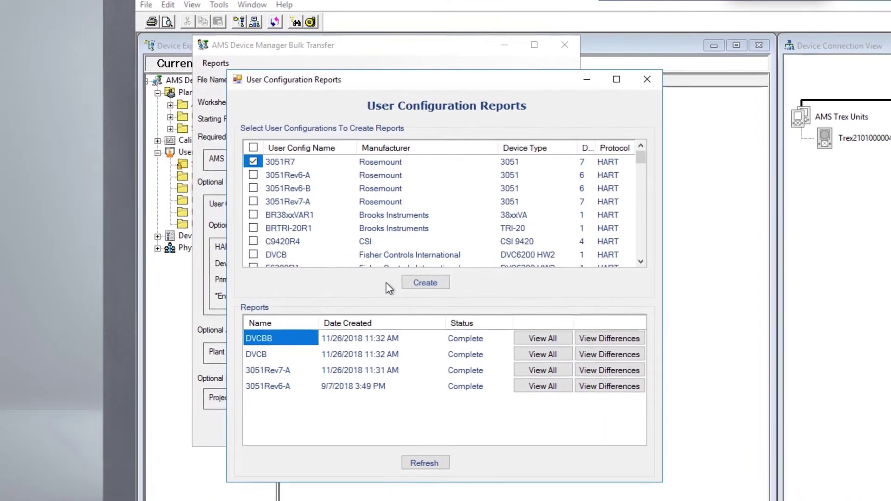
{"action": "left_click", "coordinate": [423, 284]}
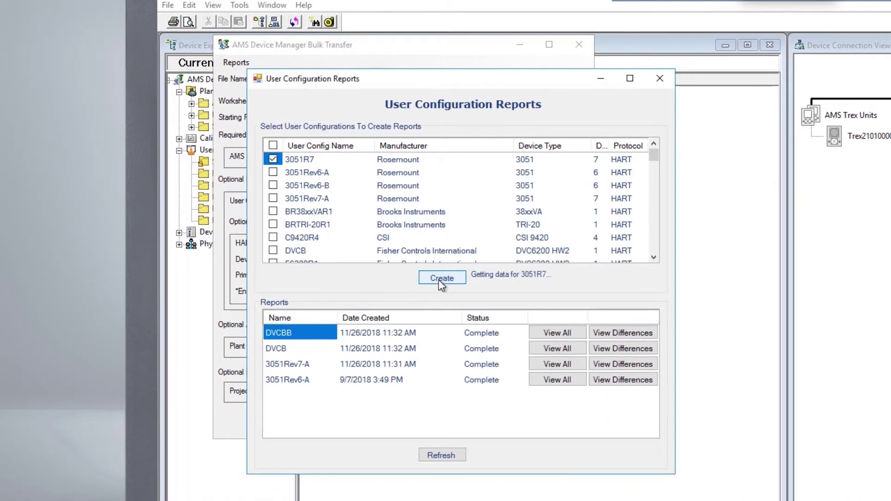
{"action": "left_click", "coordinate": [547, 333]}
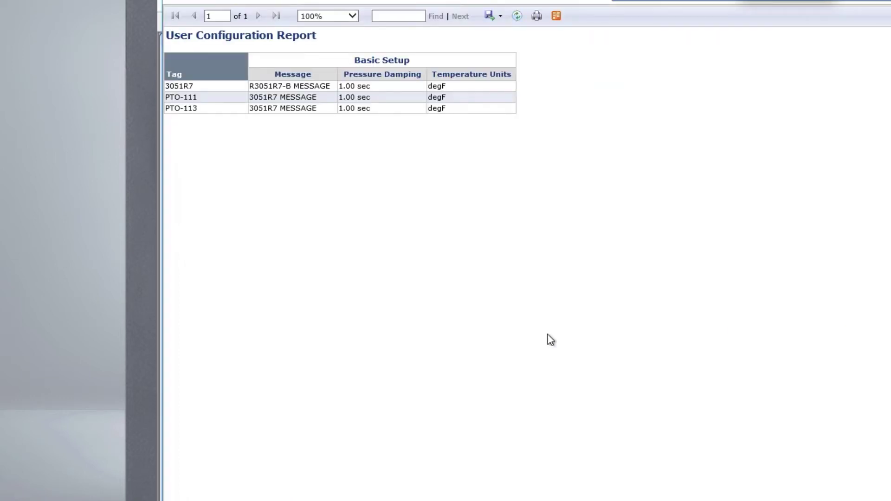